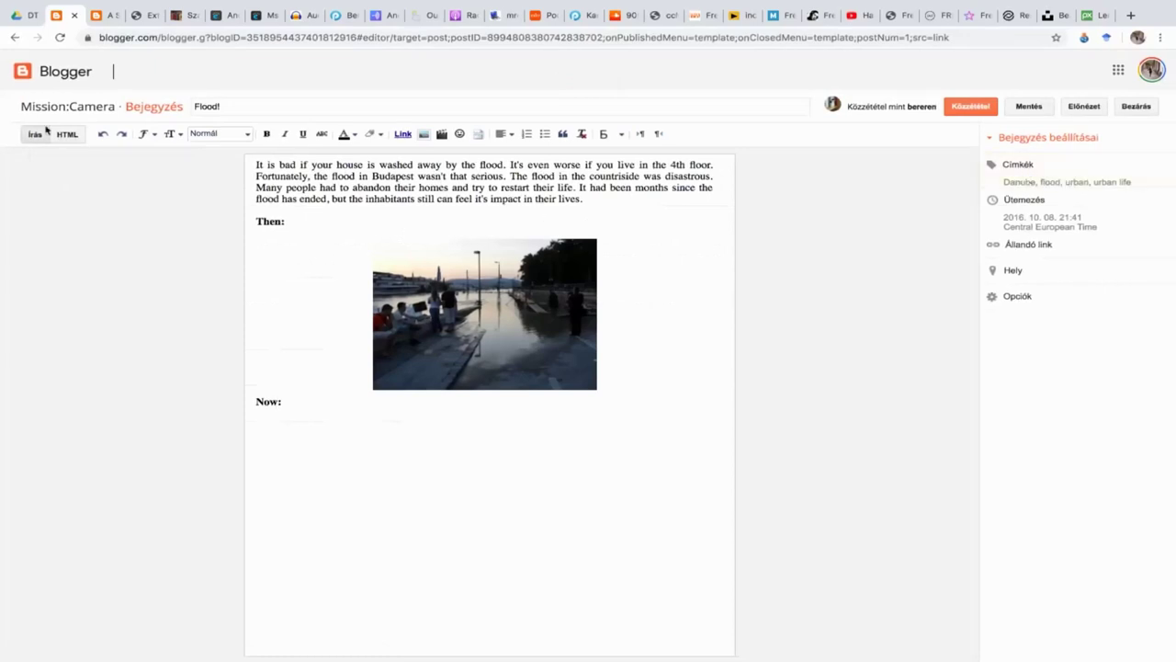
Step: Leave the post editor and examine the blog's overview statistics for all time (Minden időpont), including the audience map
{"action": "left_click", "coordinate": [16, 40]}
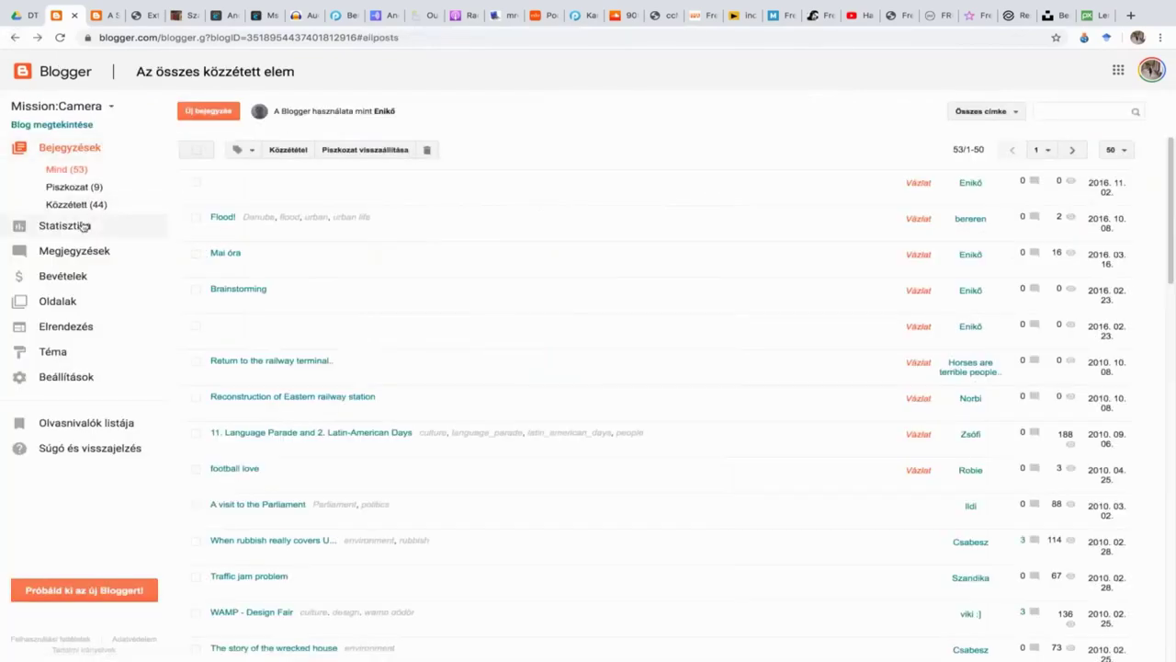
{"action": "left_click", "coordinate": [80, 228]}
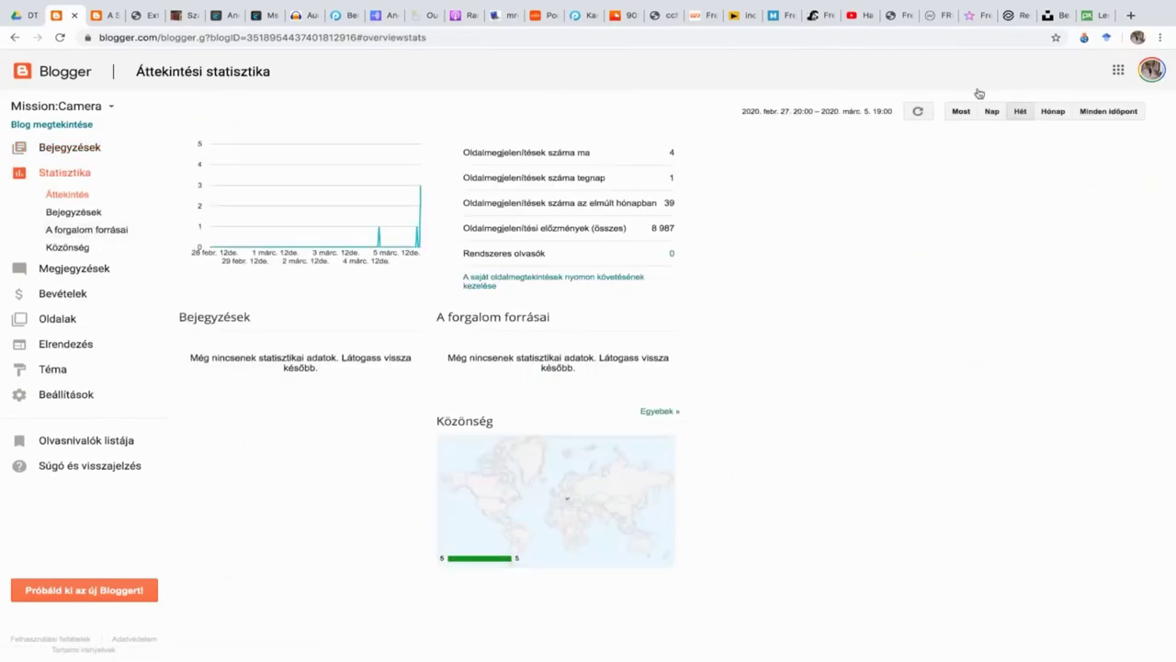
{"action": "left_click", "coordinate": [1100, 118]}
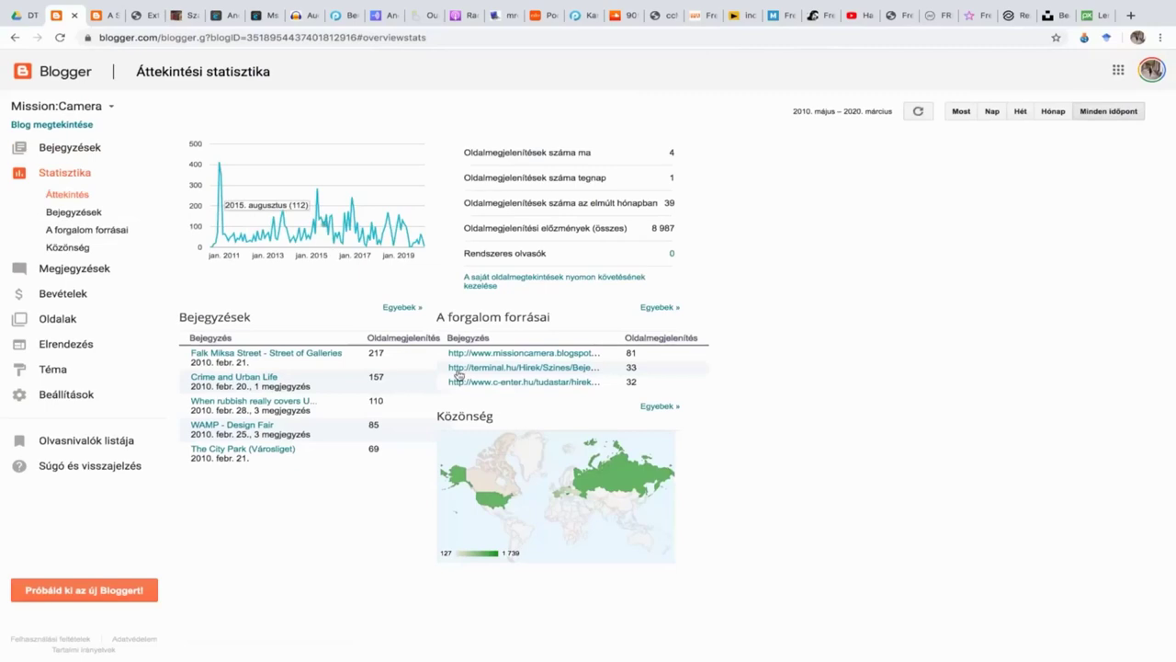
{"action": "mouse_move", "coordinate": [557, 494]}
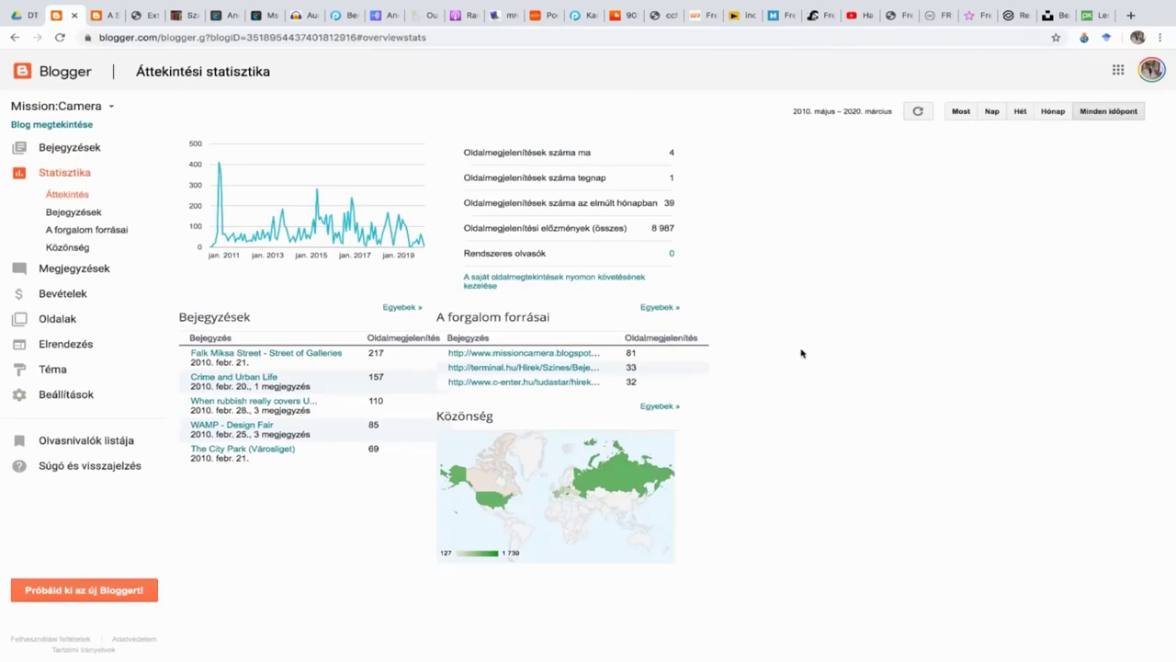
Step: Open the blog's layout (Elrendezés) and look through its sections from the navbar down to the footer
{"action": "left_click", "coordinate": [55, 344]}
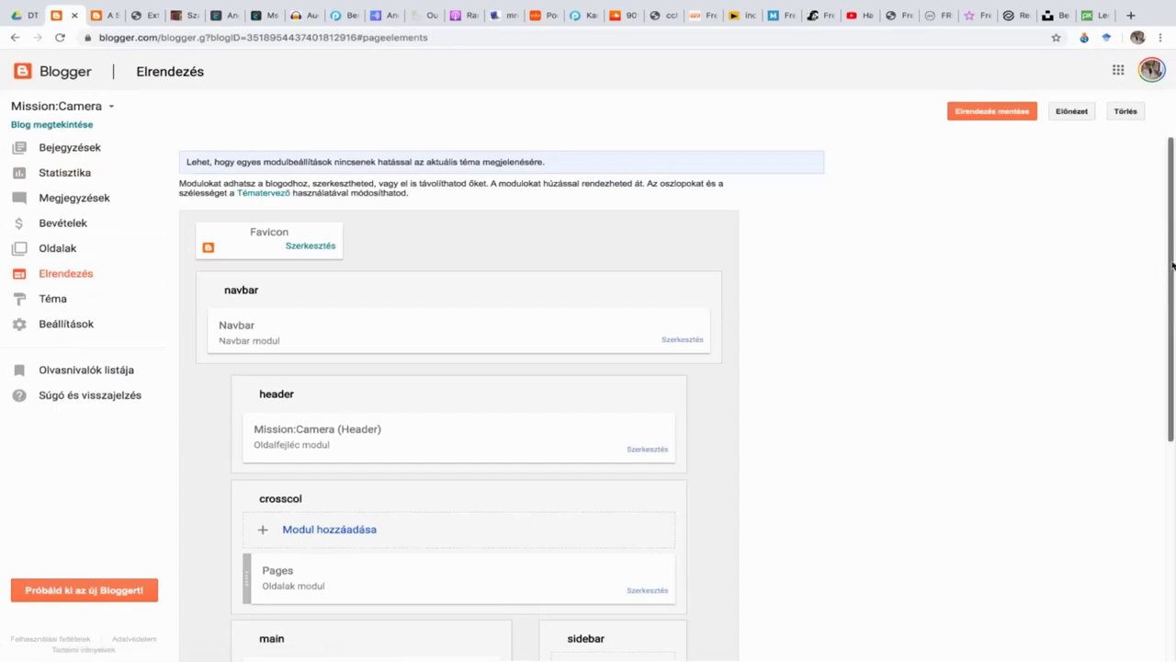
{"action": "left_click_drag", "start_coordinate": [1169, 259], "coordinate": [1172, 349]}
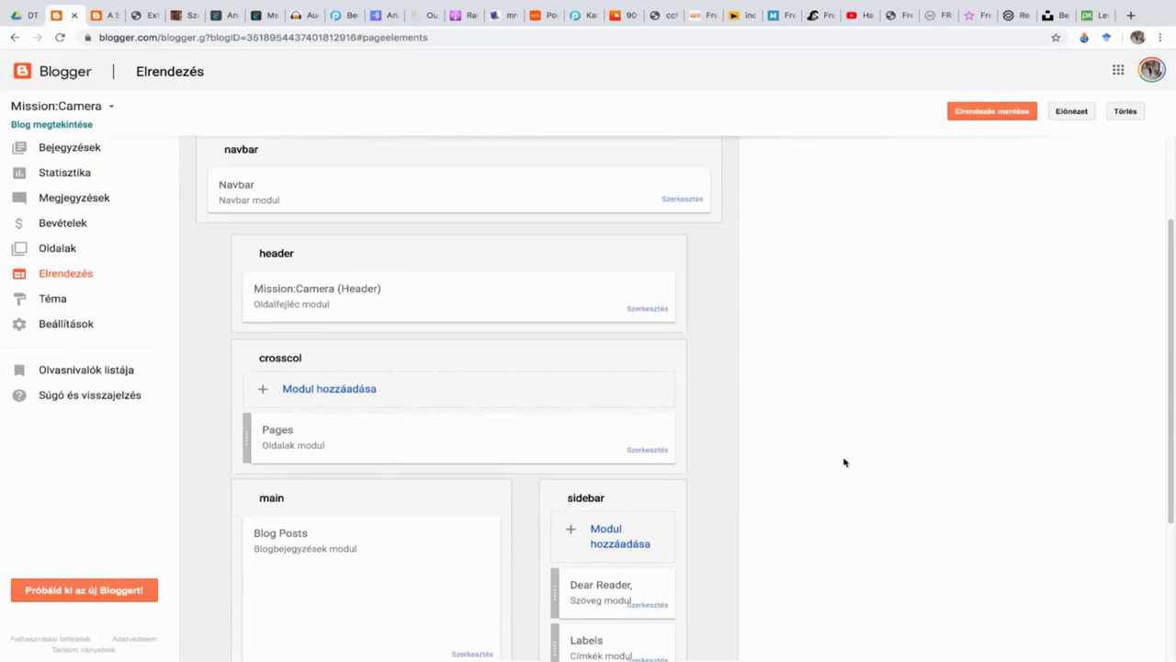
{"action": "scroll", "coordinate": [840, 462], "scroll_direction": "down", "scroll_amount": 5}
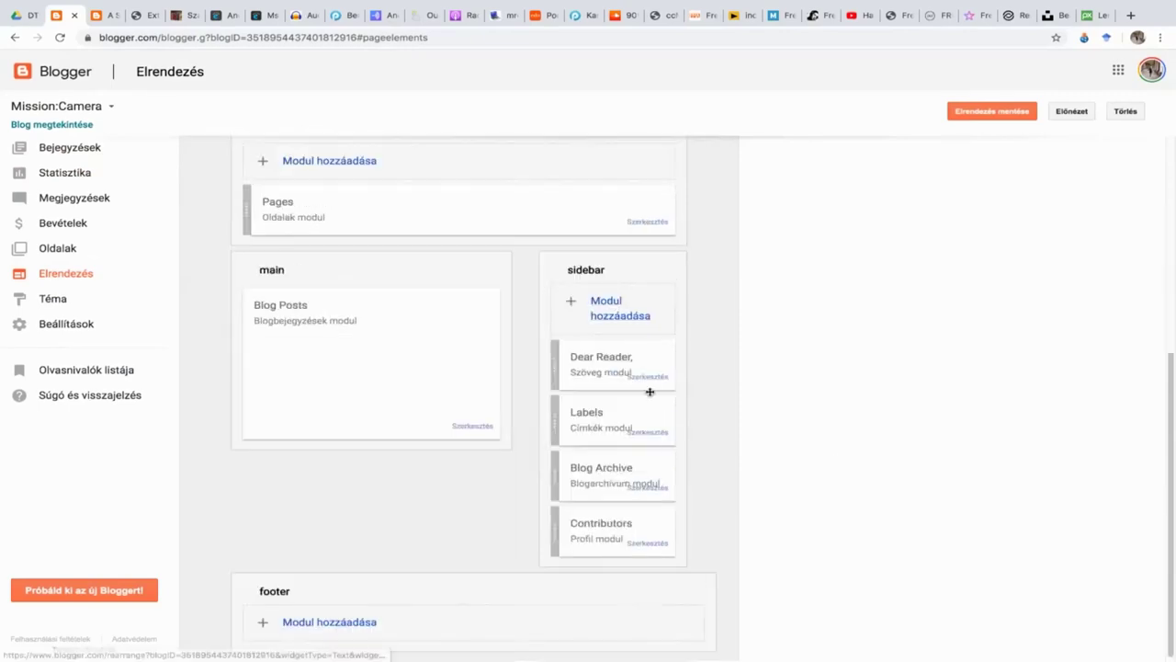
Step: Open the list of modules that can be added to the sidebar and look through the available ones
{"action": "left_click", "coordinate": [615, 322]}
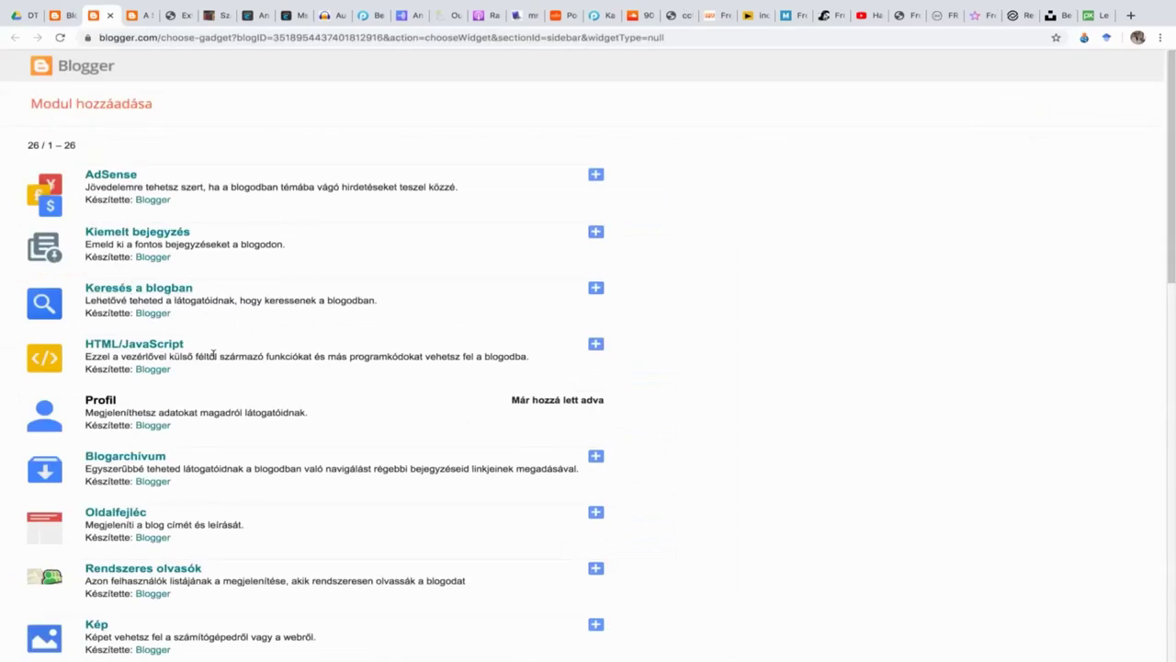
{"action": "scroll", "coordinate": [214, 357], "scroll_direction": "down", "scroll_amount": 2}
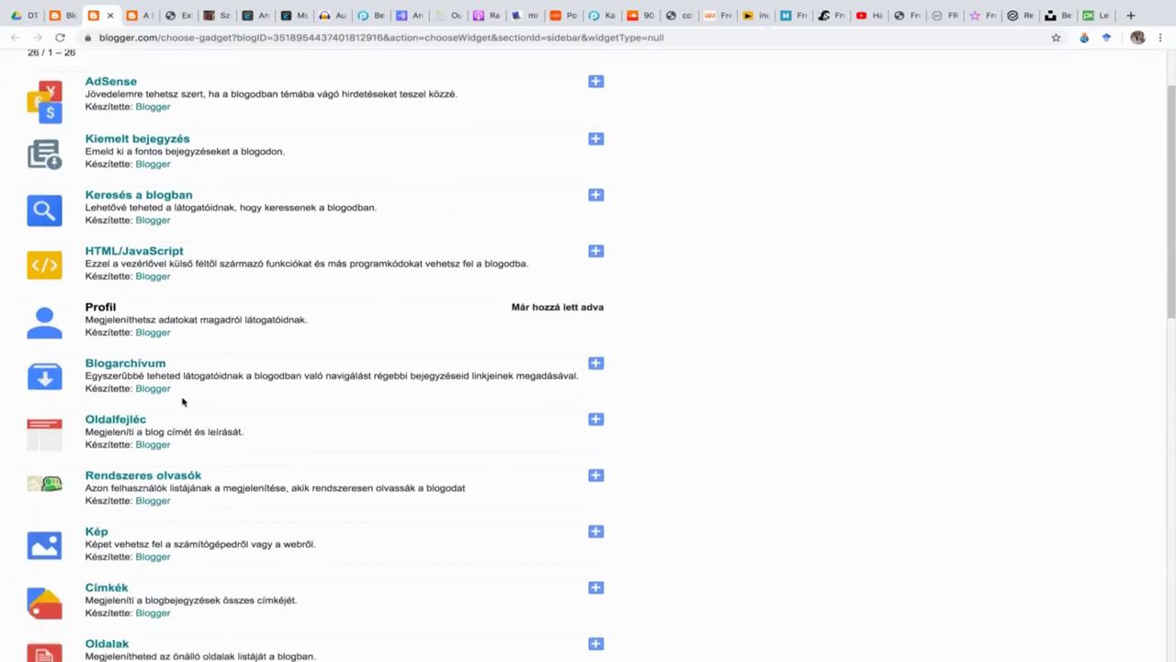
{"action": "scroll", "coordinate": [187, 400], "scroll_direction": "down", "scroll_amount": 1}
{"action": "scroll", "coordinate": [156, 496], "scroll_direction": "down", "scroll_amount": 5}
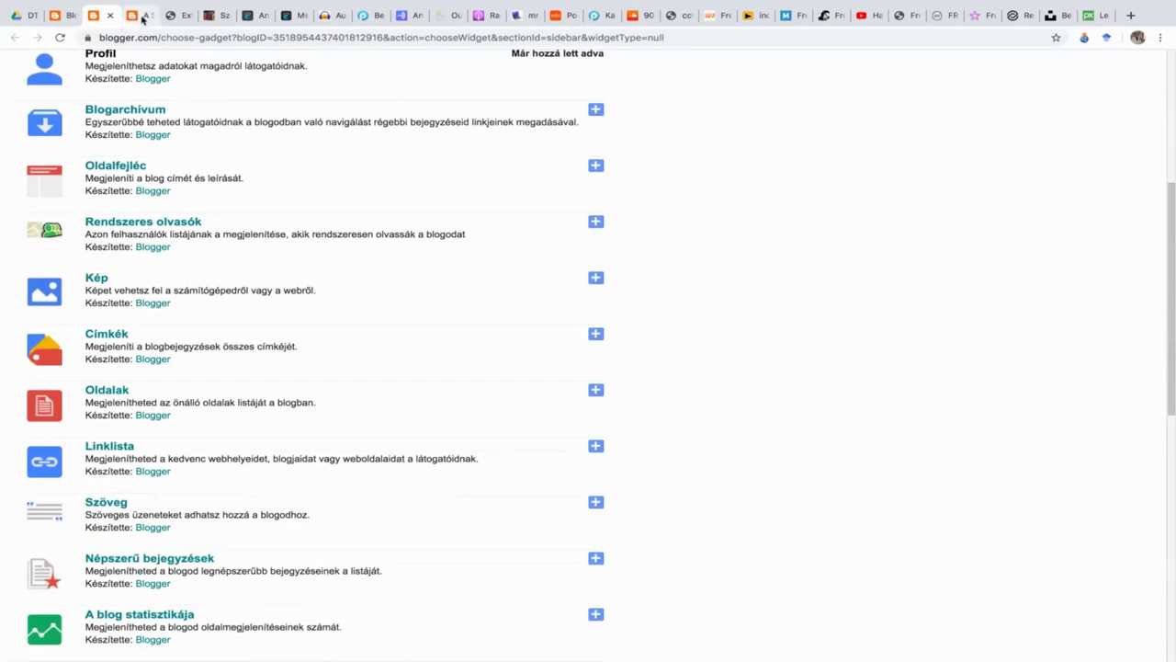
Step: Switch to the A STÁB 2016 blog, accept its cookie notice and browse the posts down to "Csoki a javából! 1. rész"
{"action": "left_click", "coordinate": [142, 17]}
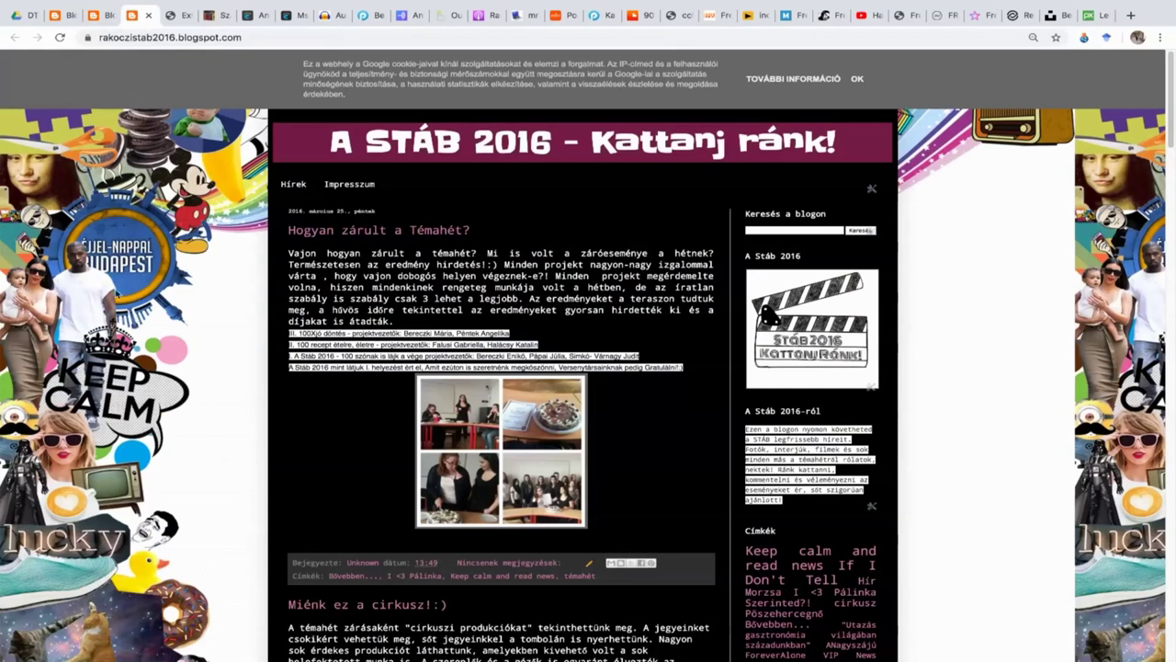
{"action": "left_click", "coordinate": [858, 79]}
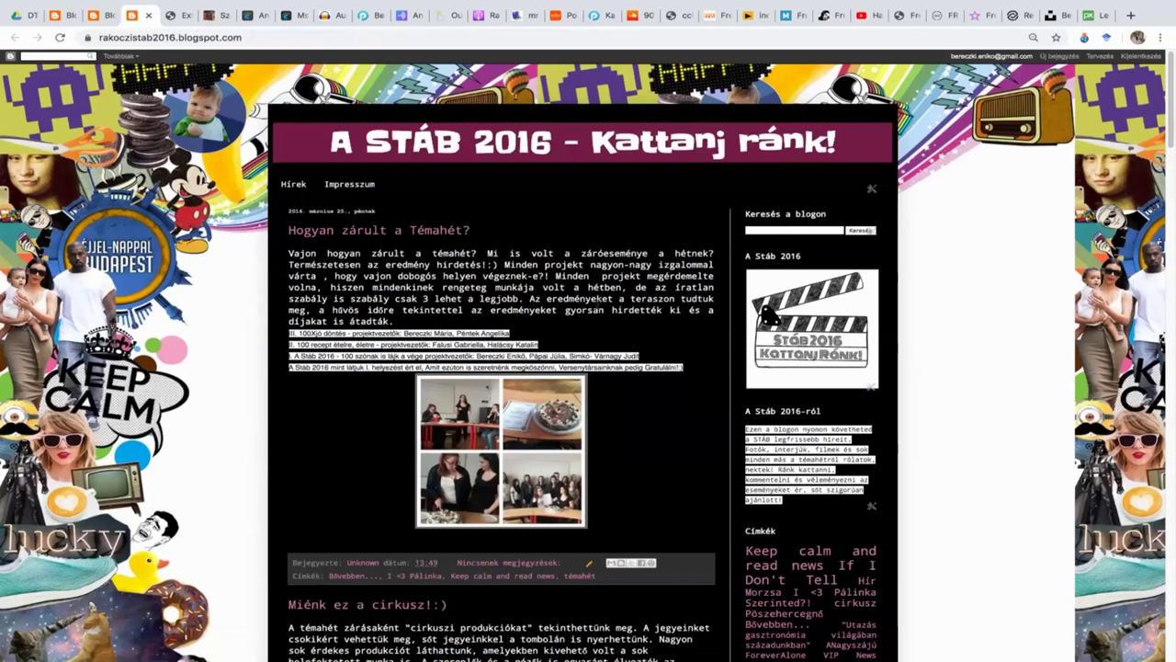
{"action": "scroll", "coordinate": [532, 255], "scroll_direction": "down", "scroll_amount": 1}
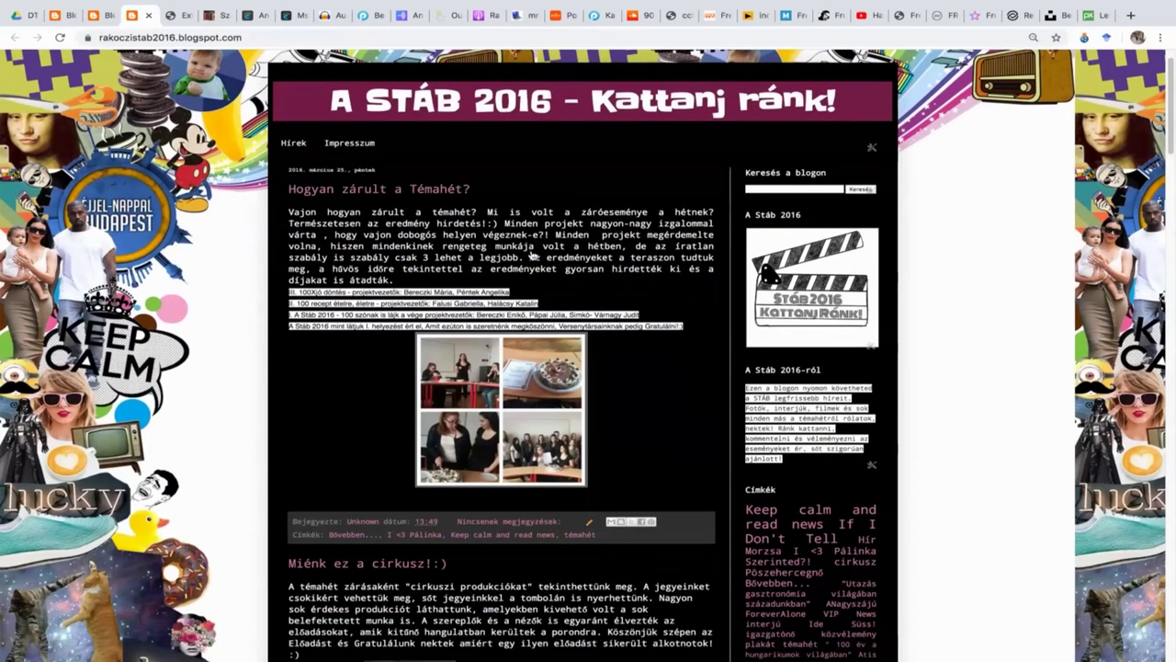
{"action": "scroll", "coordinate": [531, 256], "scroll_direction": "down", "scroll_amount": 10}
{"action": "scroll", "coordinate": [646, 576], "scroll_direction": "down", "scroll_amount": 15}
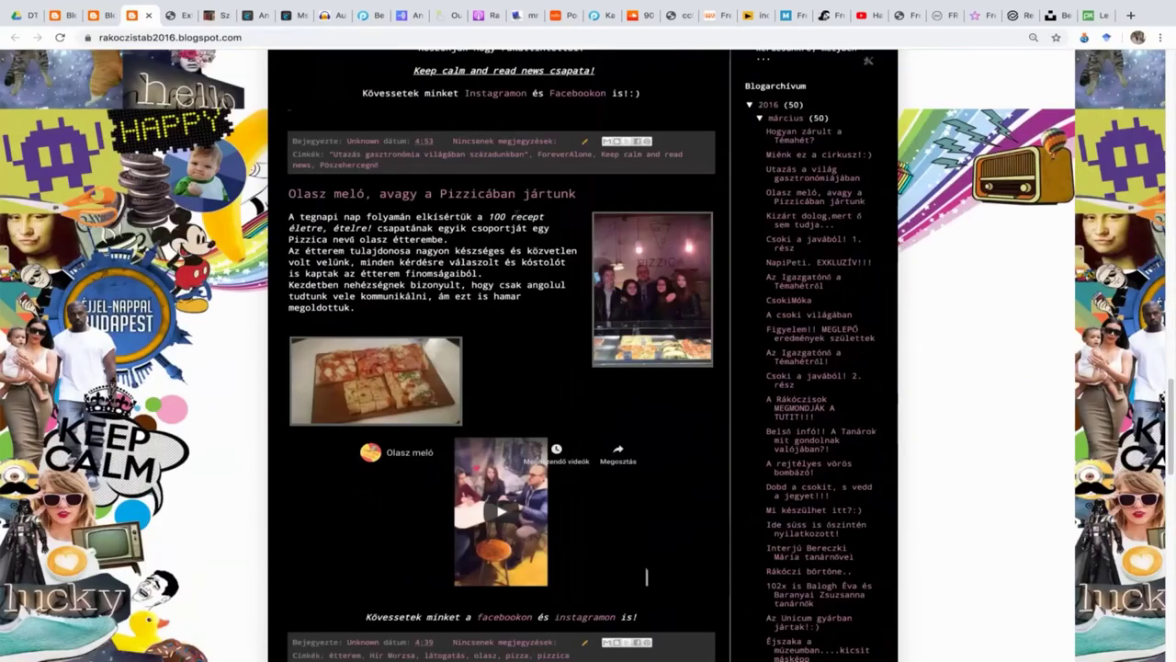
{"action": "scroll", "coordinate": [452, 336], "scroll_direction": "down", "scroll_amount": 3}
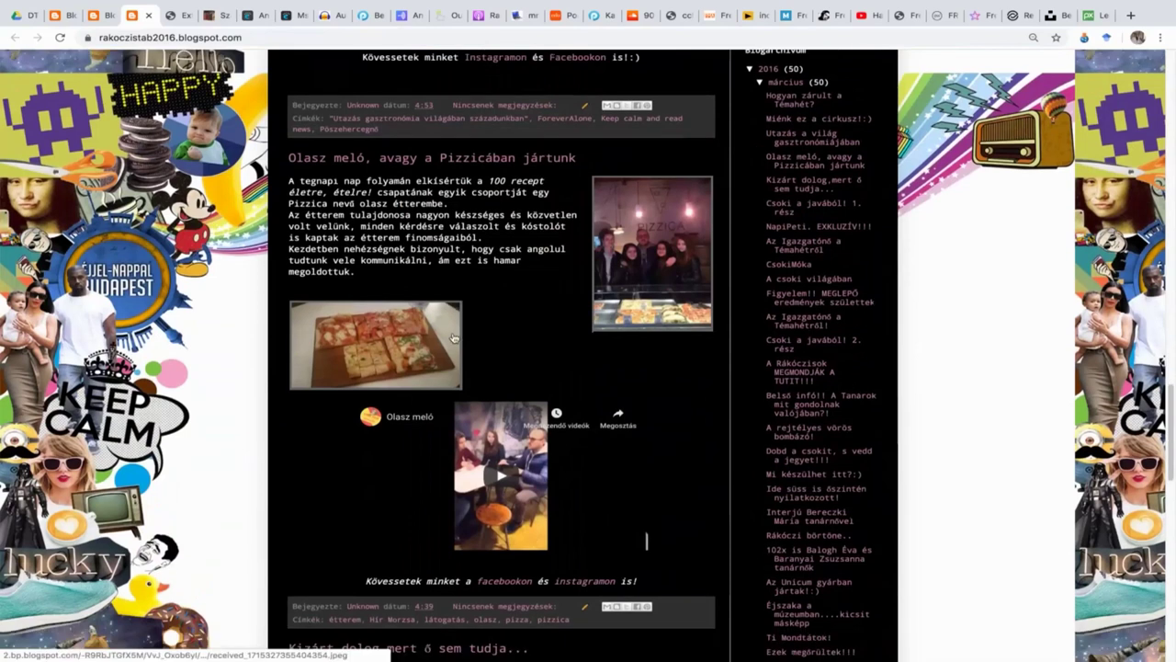
{"action": "scroll", "coordinate": [451, 337], "scroll_direction": "down", "scroll_amount": 3}
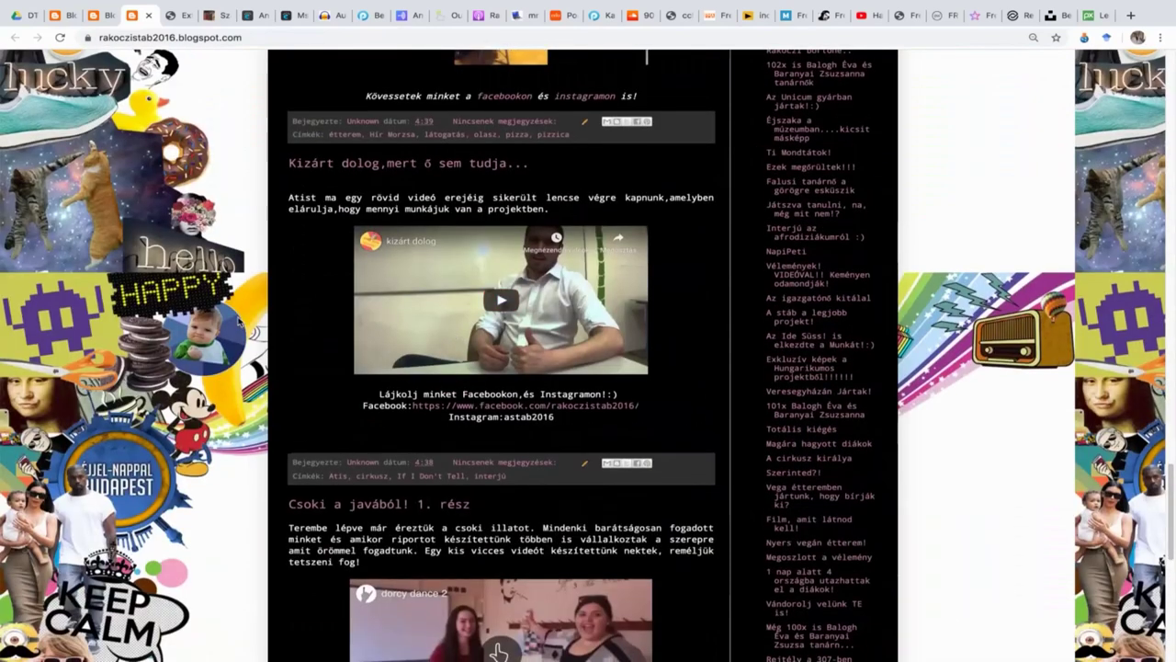
{"action": "scroll", "coordinate": [260, 322], "scroll_direction": "down", "scroll_amount": 1}
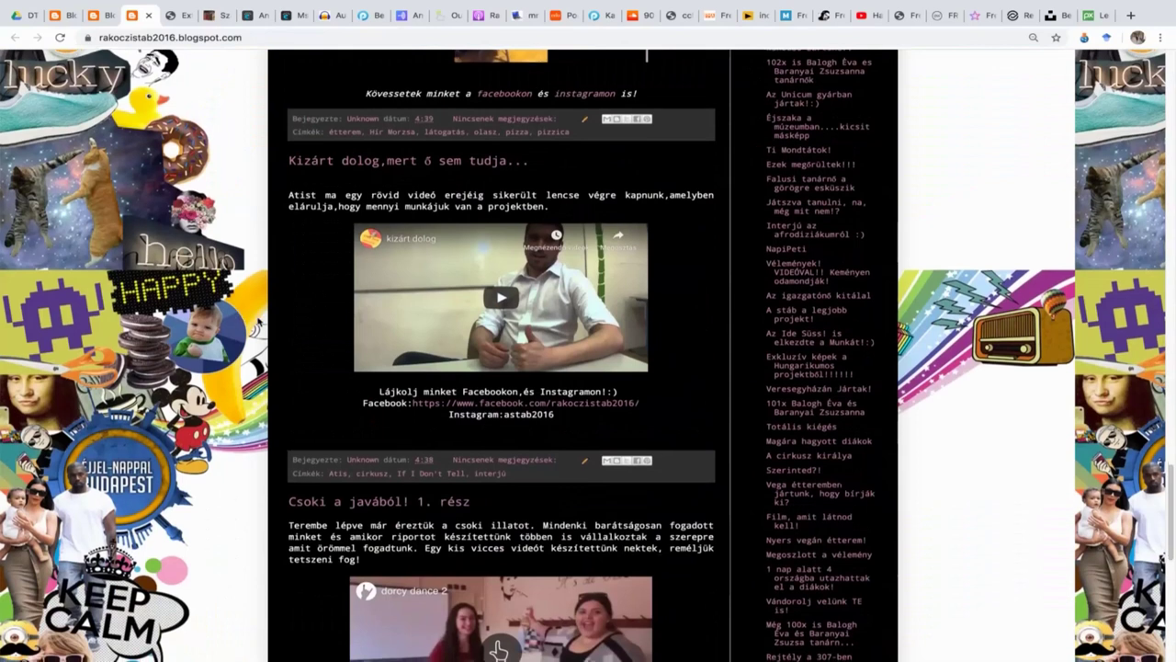
{"action": "scroll", "coordinate": [260, 322], "scroll_direction": "down", "scroll_amount": 3}
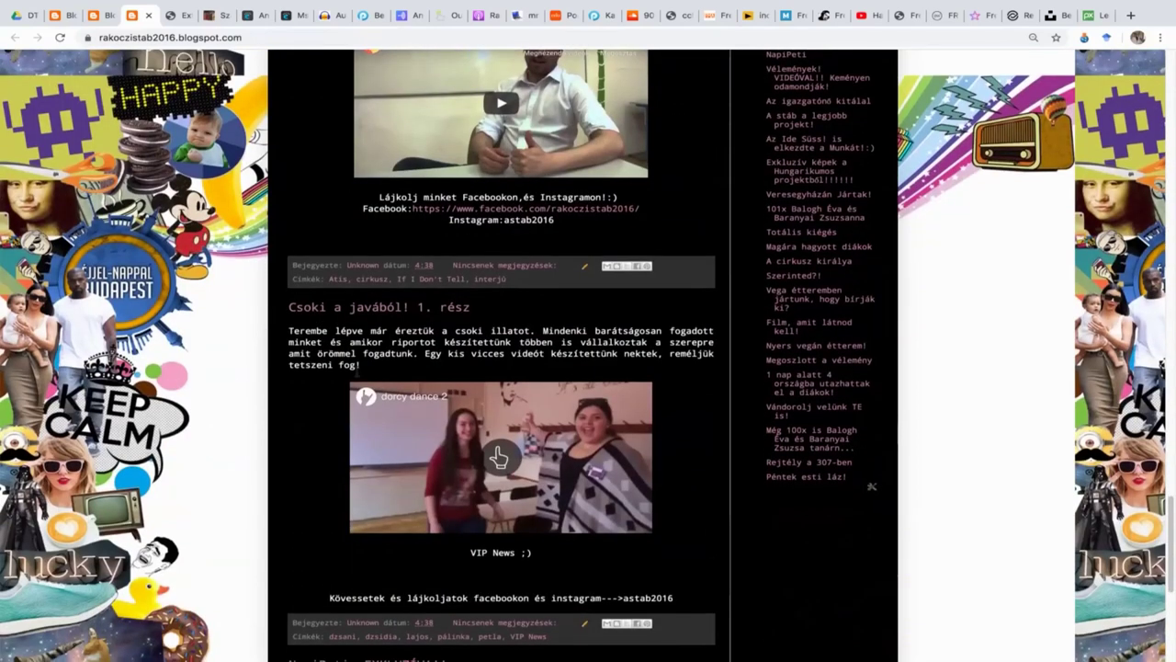
Step: Play the video embedded in the "Csoki a javából! 1. rész" post
{"action": "mouse_move", "coordinate": [500, 459]}
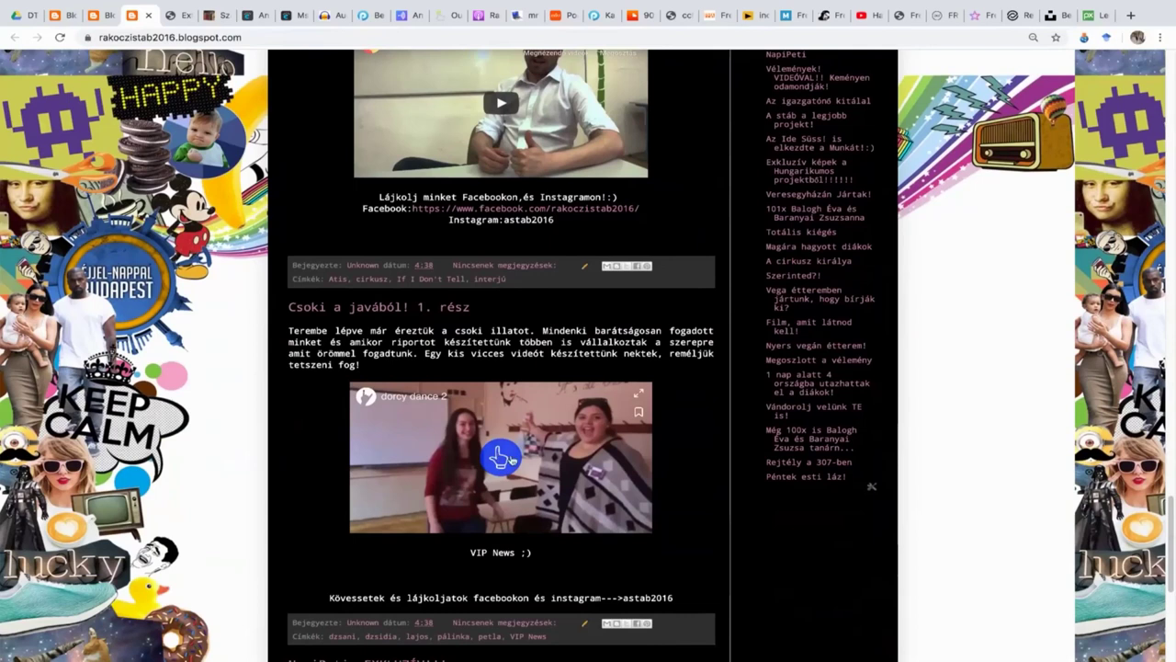
{"action": "left_click", "coordinate": [501, 458]}
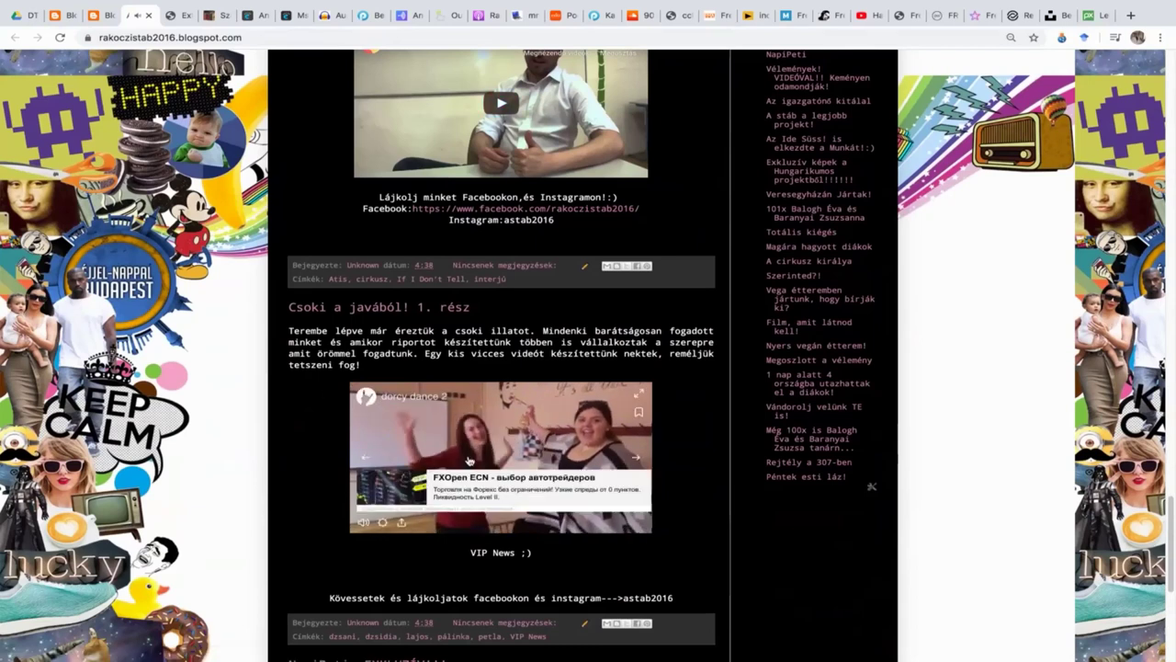
{"action": "scroll", "coordinate": [447, 288], "scroll_direction": "down", "scroll_amount": 1}
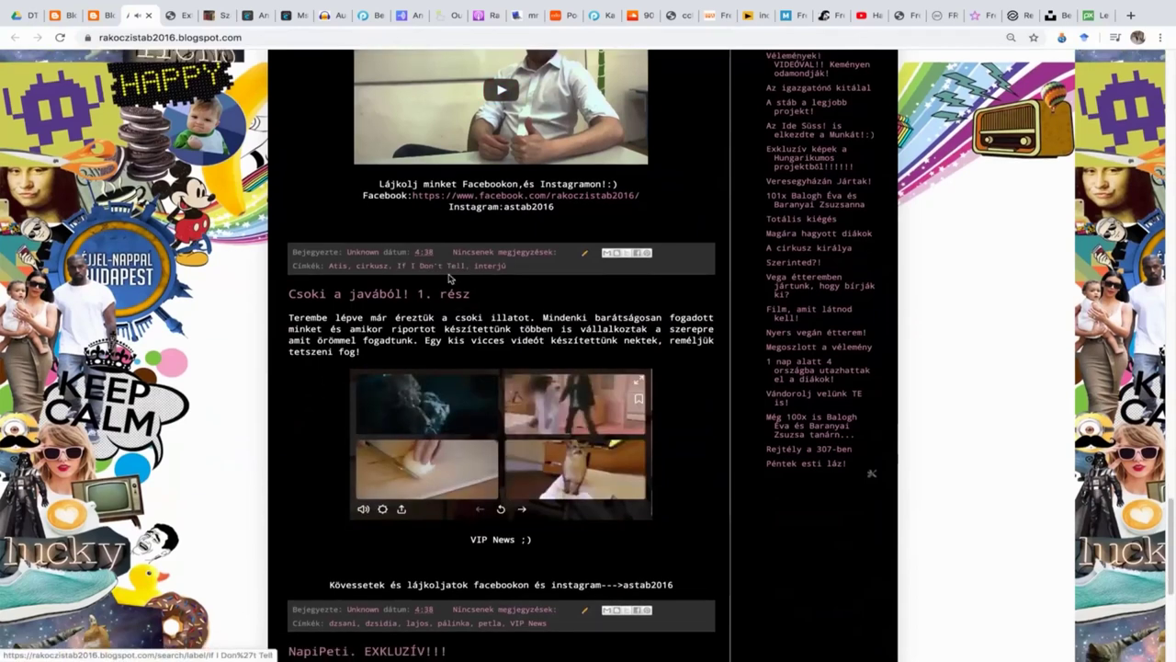
Step: View the embedded audio post "NapiPeti. EXKLUZÍV!!!" at the end of the blog page, and return to the earlier posts
{"action": "scroll", "coordinate": [444, 285], "scroll_direction": "down", "scroll_amount": 3}
{"action": "scroll", "coordinate": [442, 282], "scroll_direction": "down", "scroll_amount": 3}
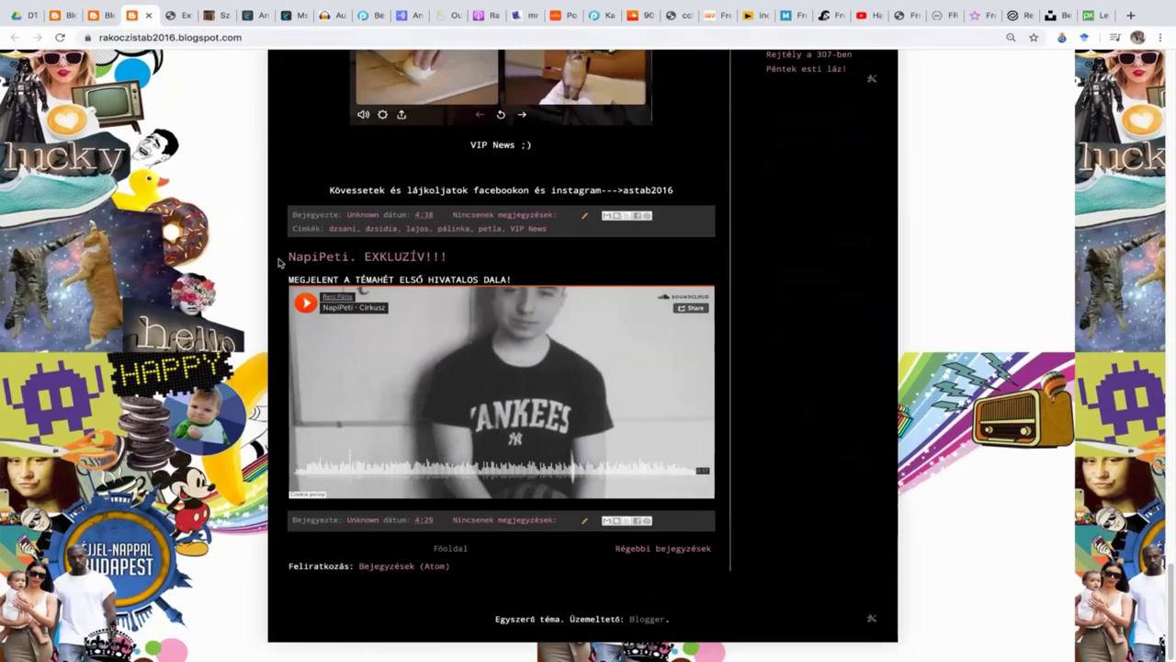
{"action": "scroll", "coordinate": [476, 345], "scroll_direction": "up", "scroll_amount": 1}
{"action": "scroll", "coordinate": [473, 347], "scroll_direction": "up", "scroll_amount": 15}
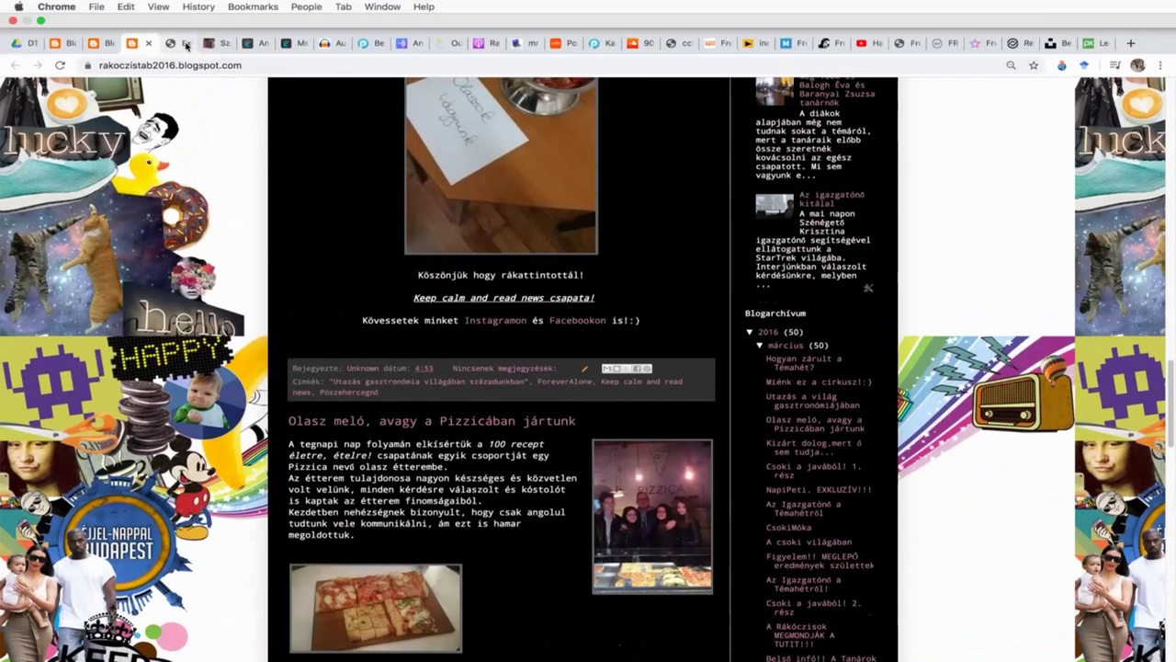
Step: View the Extreme Biology class blog and the introduction page of the WordPress digital portfolio
{"action": "left_click", "coordinate": [184, 44]}
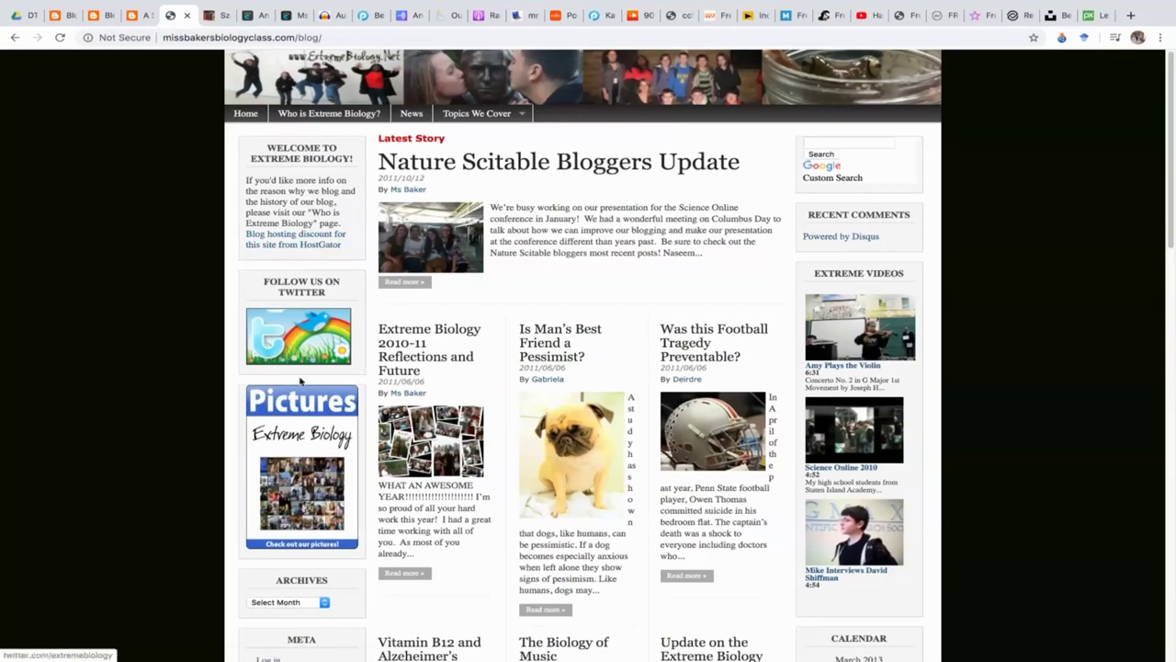
{"action": "left_click", "coordinate": [219, 16]}
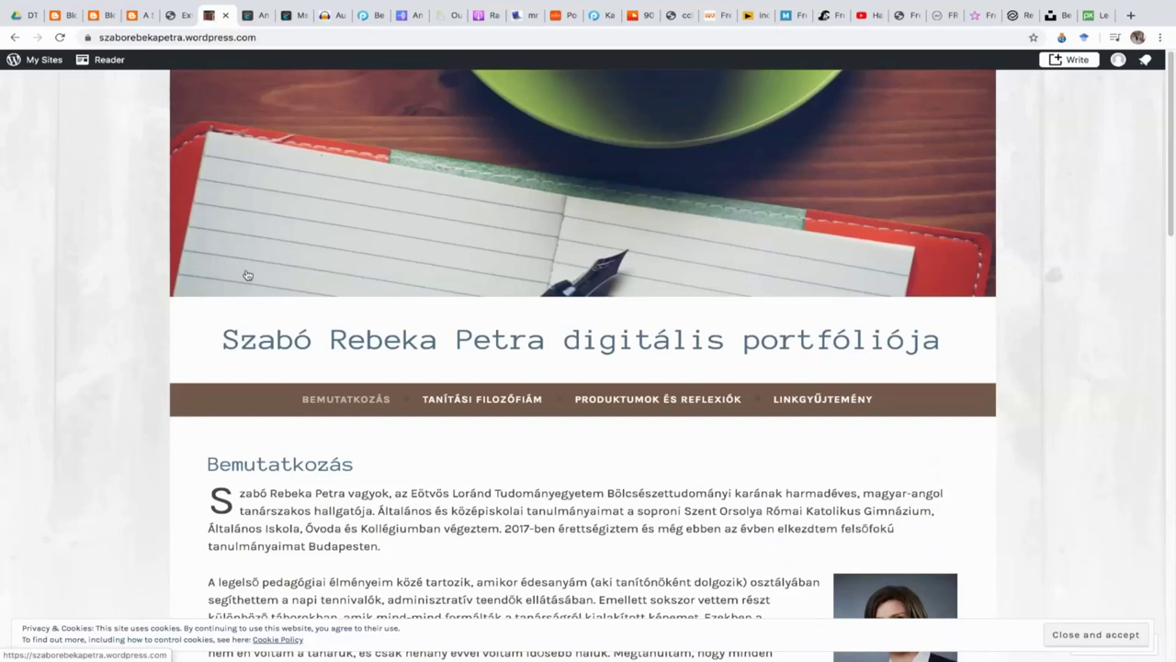
{"action": "scroll", "coordinate": [247, 276], "scroll_direction": "down", "scroll_amount": 1}
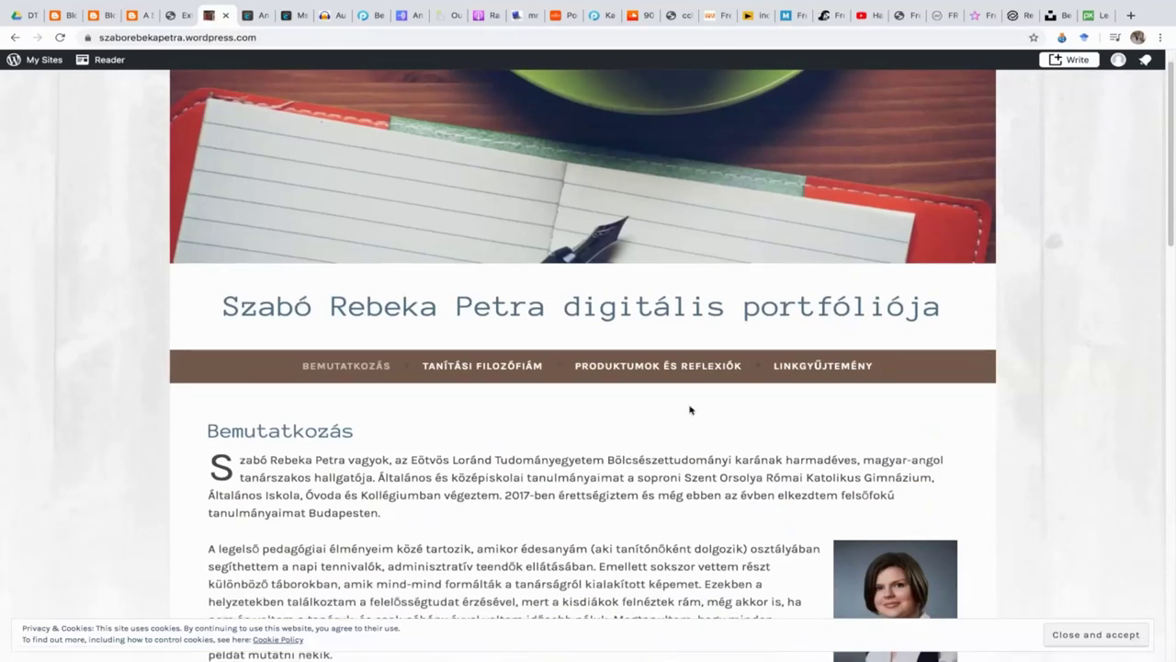
Step: Open the portfolio's "Produktumok és reflexiók" page and look through its posts, including "Digitális történetmesélés"
{"action": "left_click", "coordinate": [674, 368]}
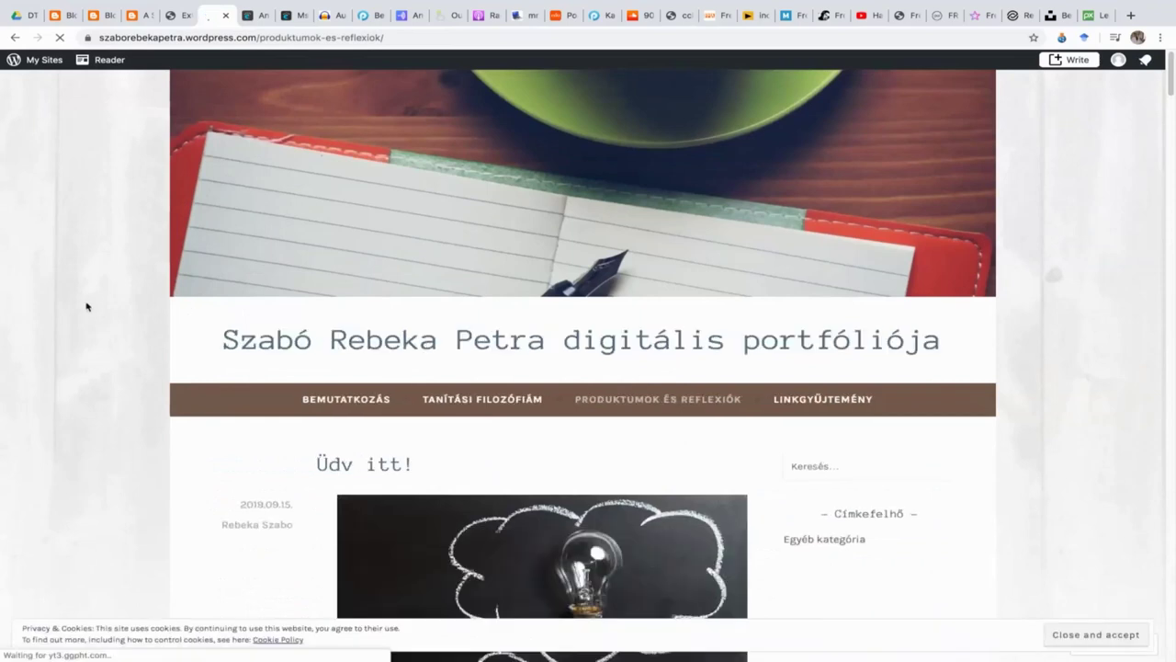
{"action": "scroll", "coordinate": [152, 345], "scroll_direction": "down", "scroll_amount": 4}
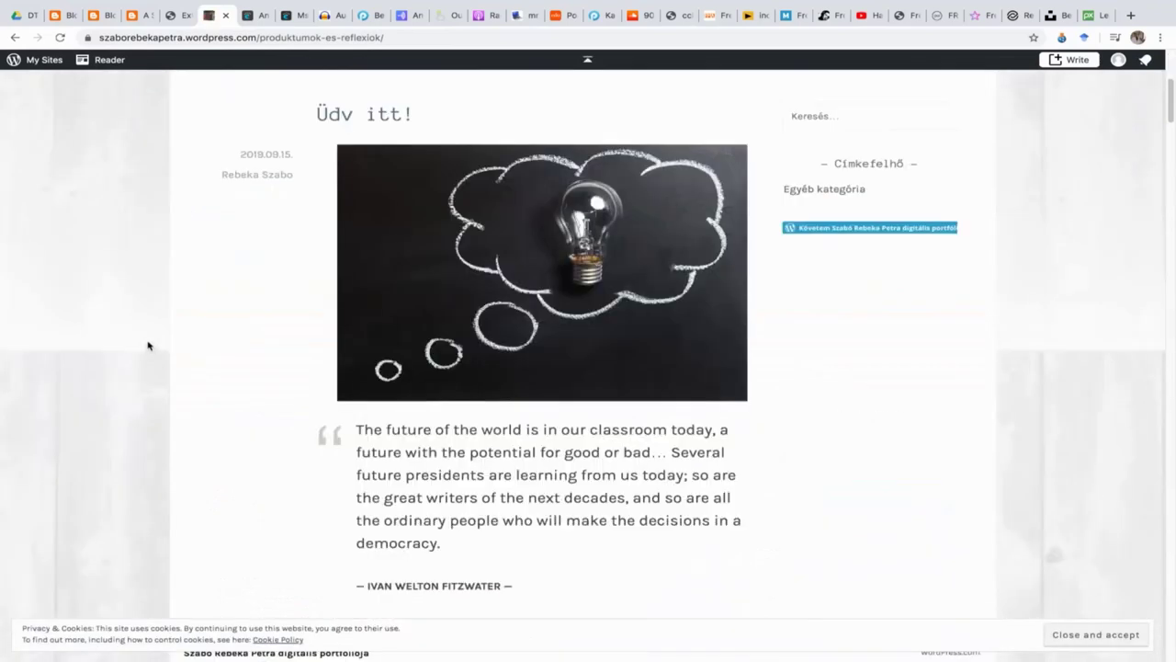
{"action": "scroll", "coordinate": [147, 345], "scroll_direction": "down", "scroll_amount": 7}
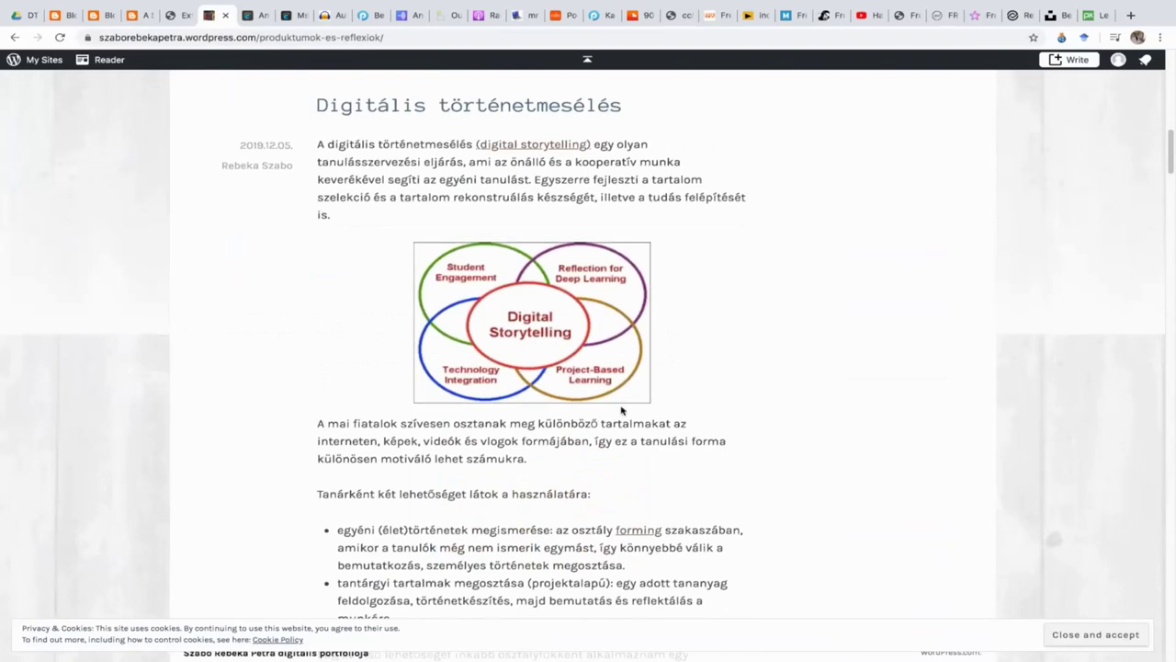
{"action": "scroll", "coordinate": [599, 413], "scroll_direction": "up", "scroll_amount": 6}
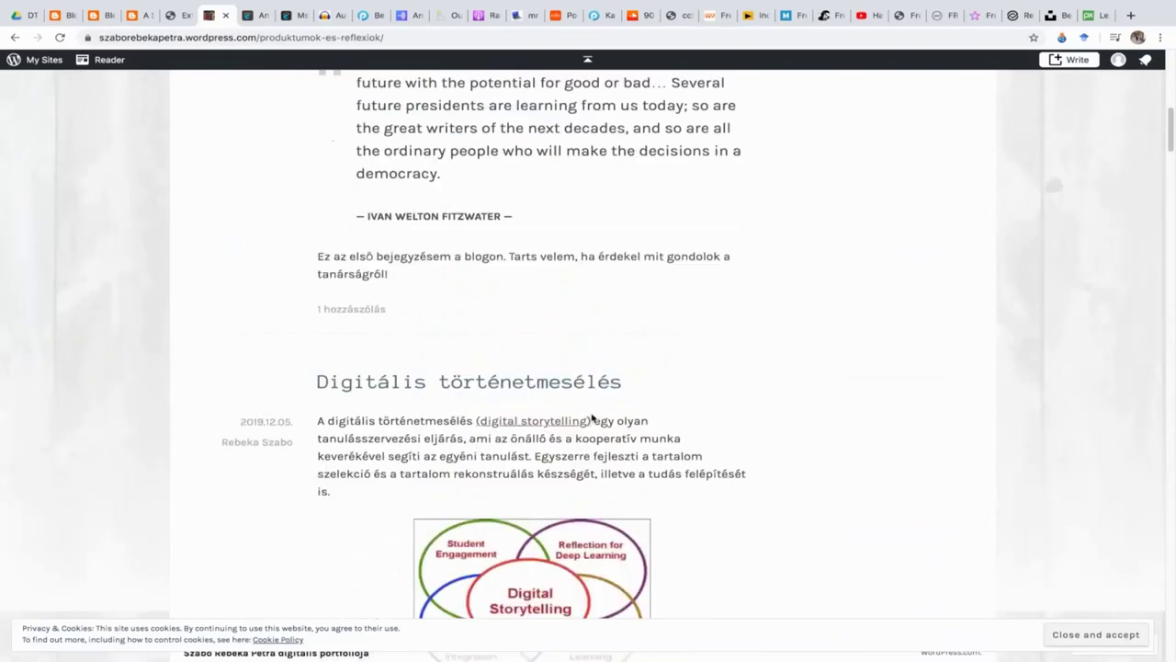
{"action": "scroll", "coordinate": [588, 412], "scroll_direction": "up", "scroll_amount": 5}
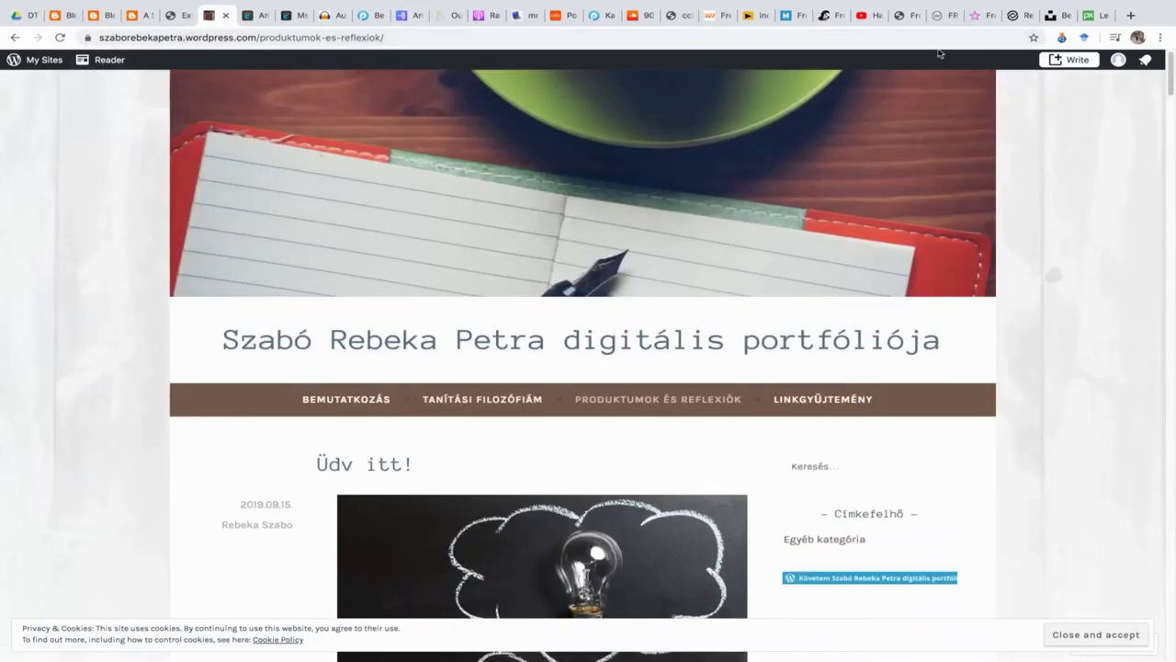
Step: Take the browser out of full screen and return to the "Blogok az oktatásban" presentation slide
{"action": "left_click", "coordinate": [56, 6]}
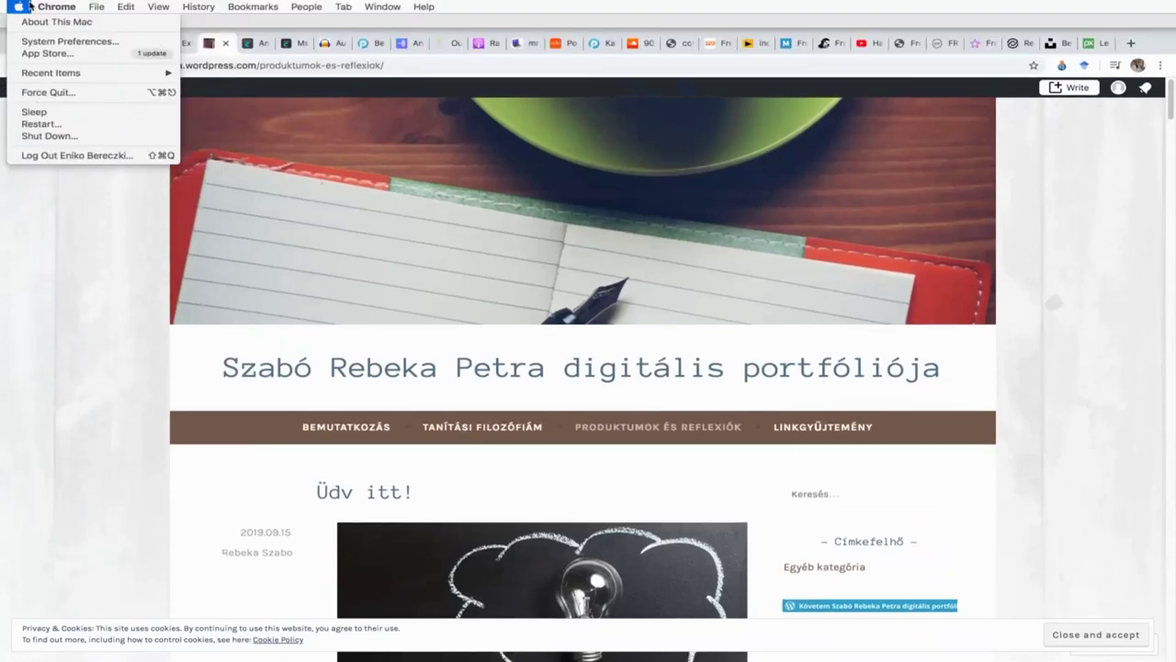
{"action": "left_click", "coordinate": [219, 20]}
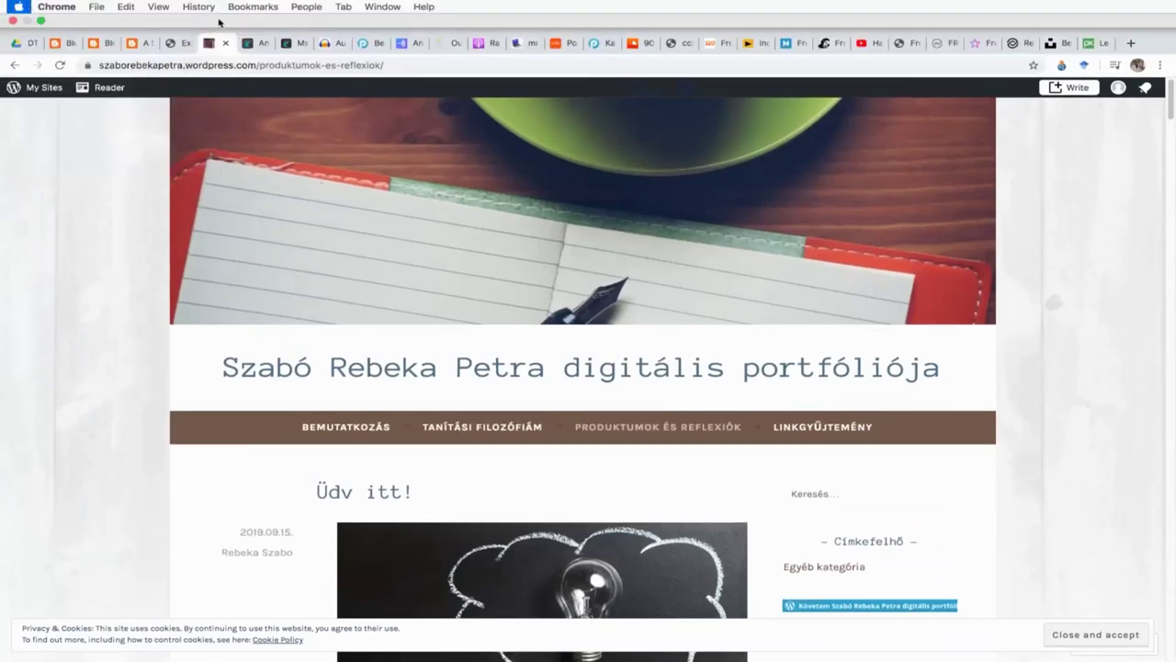
{"action": "left_click", "coordinate": [40, 22]}
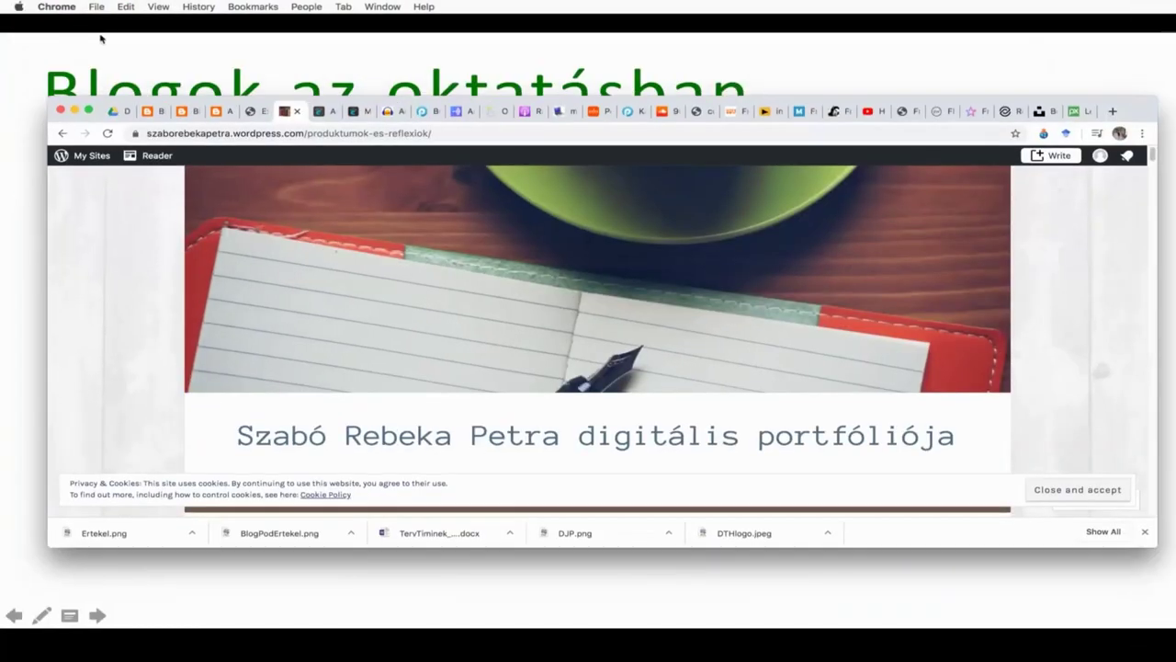
{"action": "left_click", "coordinate": [145, 49]}
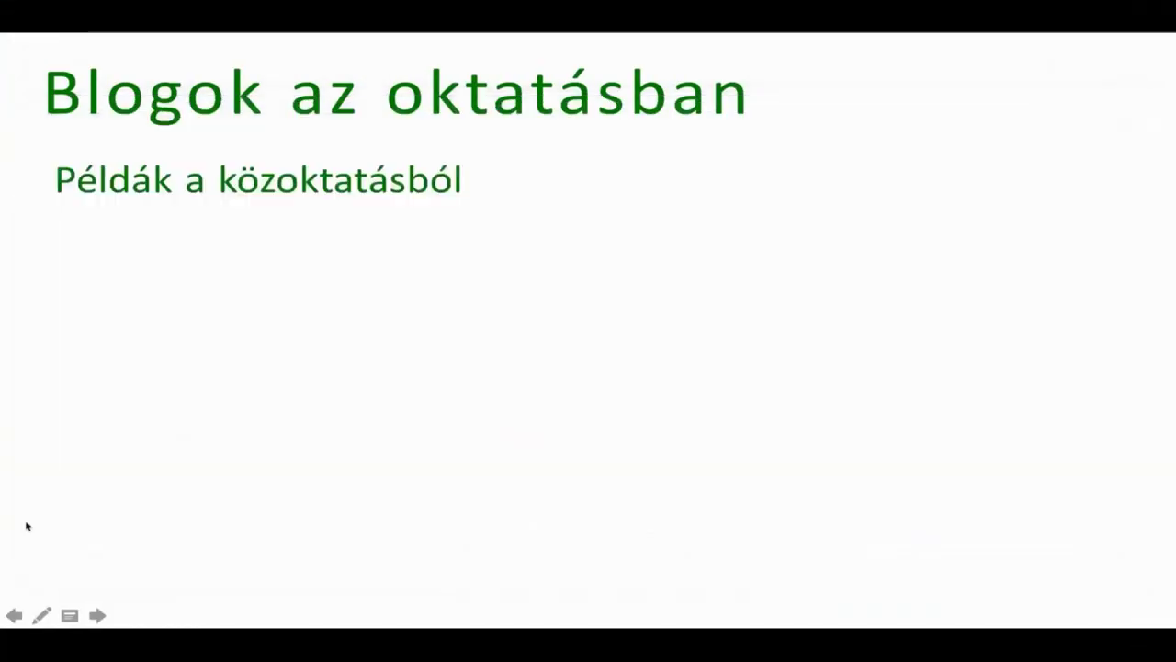